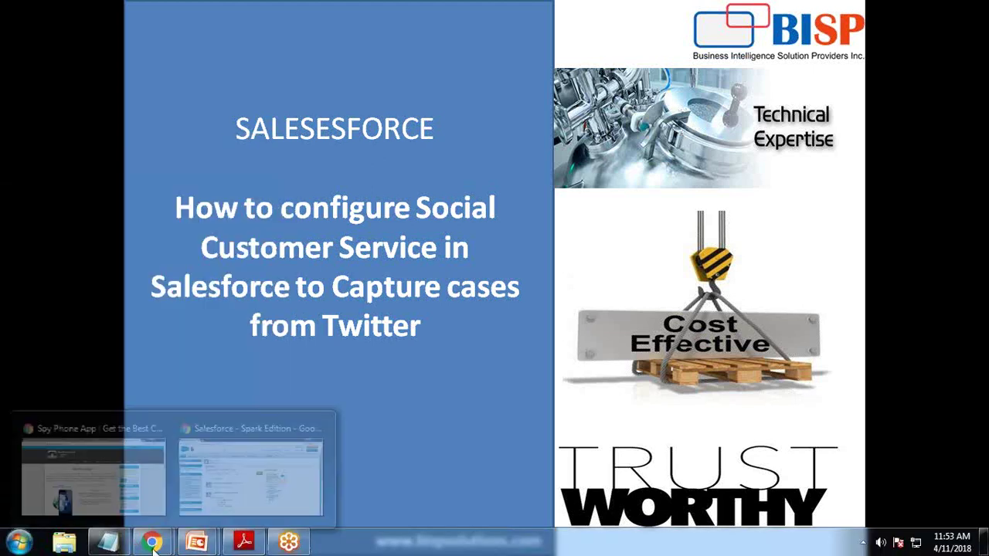
# Switch from the PowerPoint title slide to the Salesforce window in Chrome
pyautogui.click(216, 463)
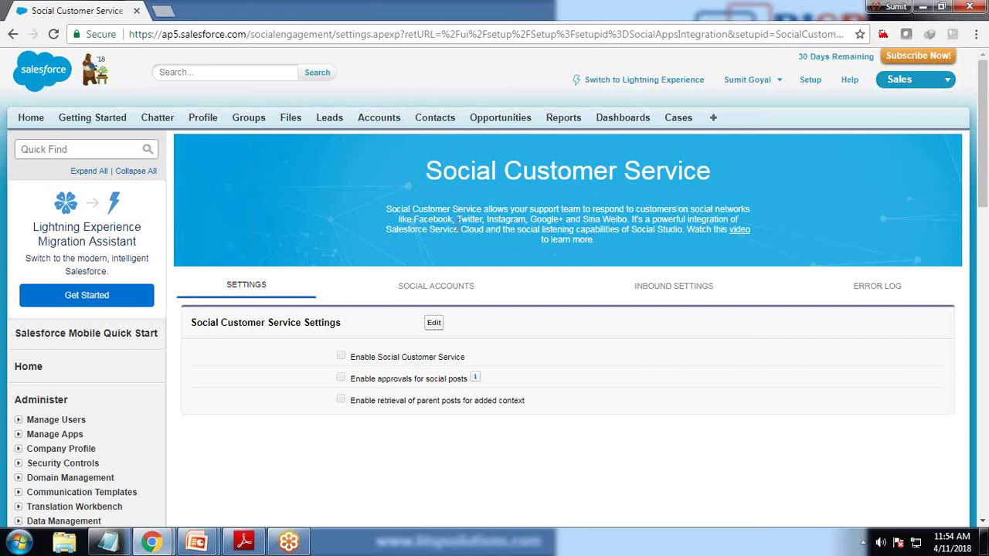
# Tick Enable Social Customer Service in the settings and save it
pyautogui.scroll(-2, 592, 344)
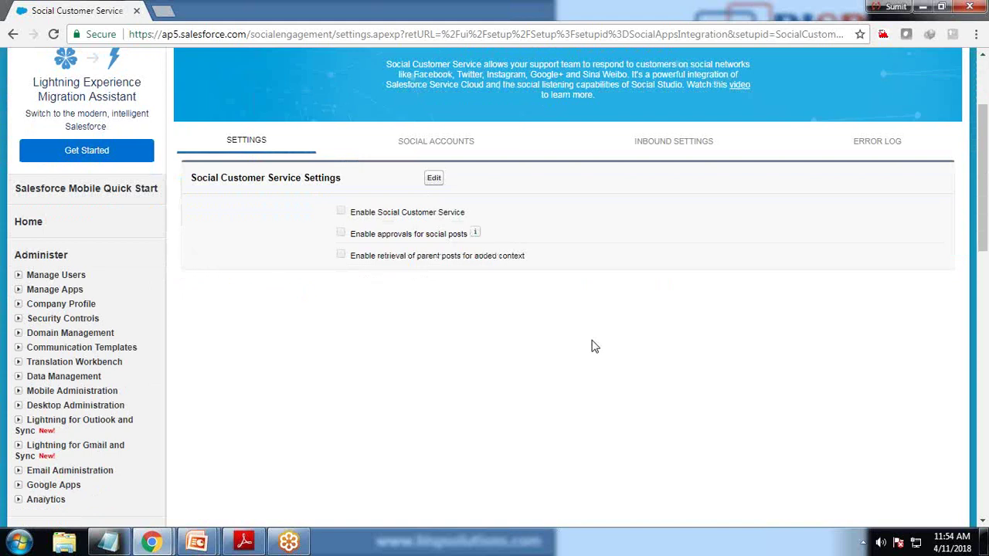
pyautogui.scroll(1, 592, 346)
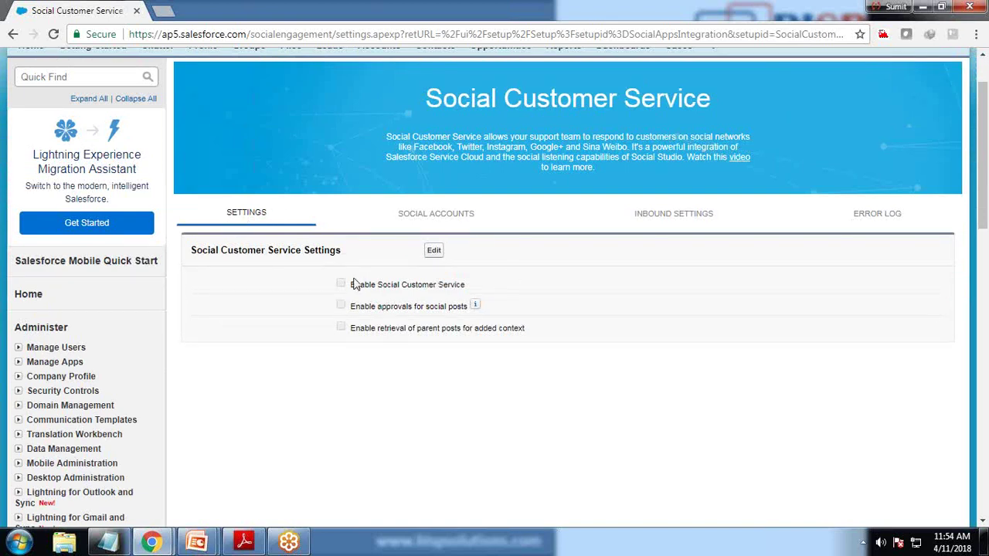
pyautogui.click(434, 252)
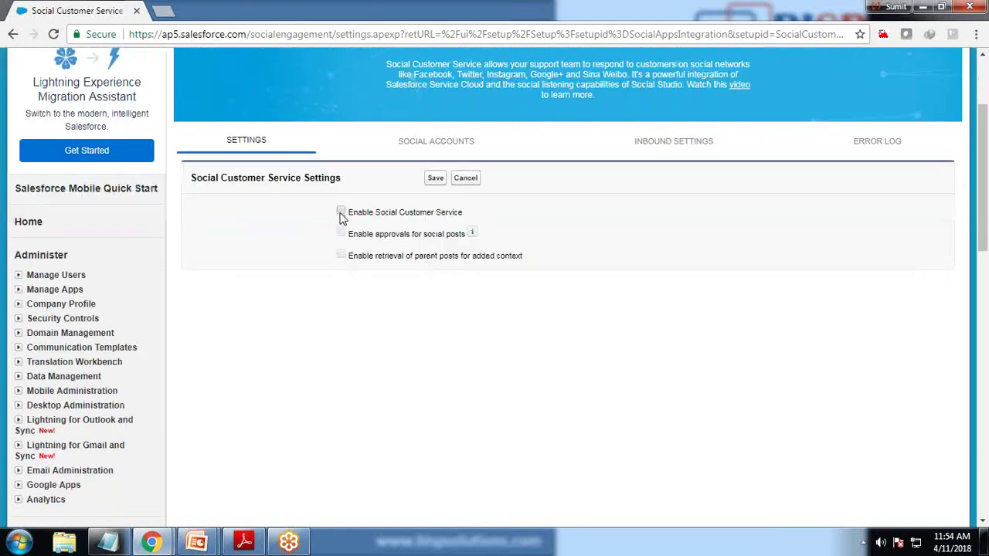
pyautogui.click(340, 212)
pyautogui.click(436, 179)
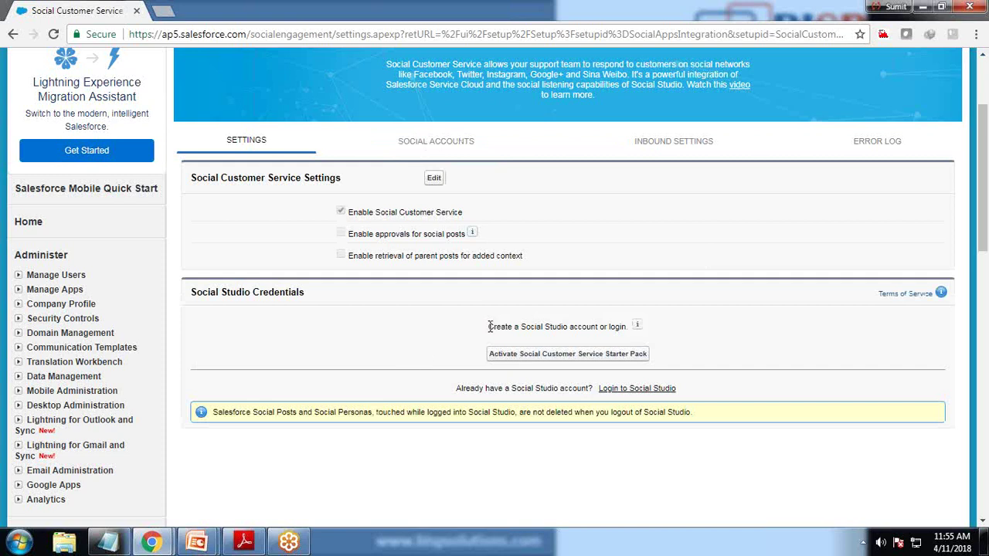
# Highlight the Social Studio account prompt in the new Social Studio Credentials section
pyautogui.moveTo(488, 326); pyautogui.dragTo(623, 330)
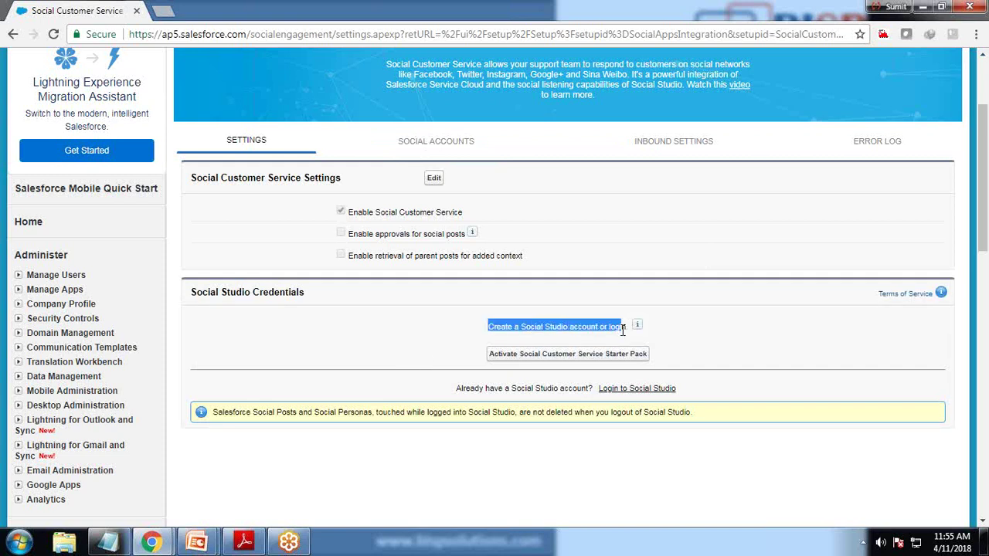
pyautogui.click(422, 346)
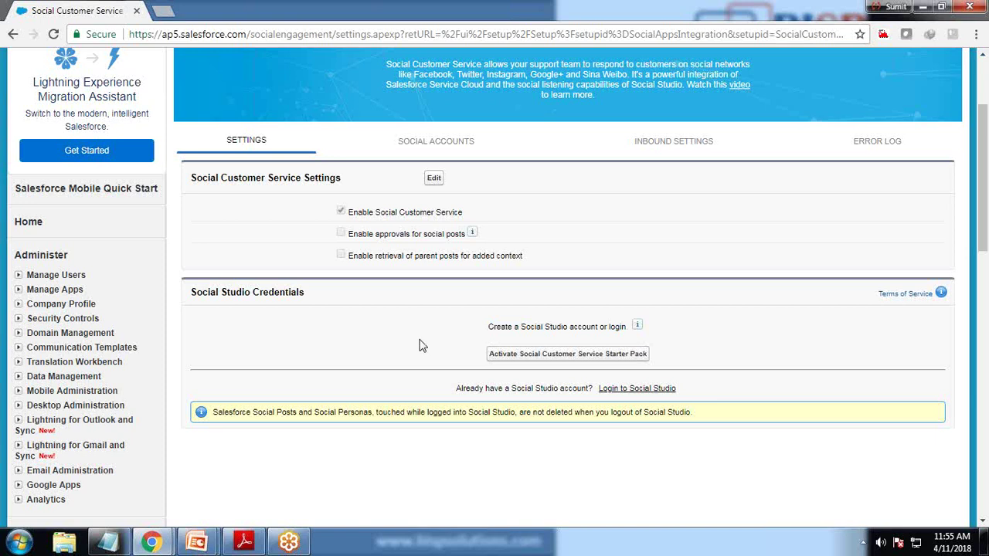
pyautogui.moveTo(637, 331)
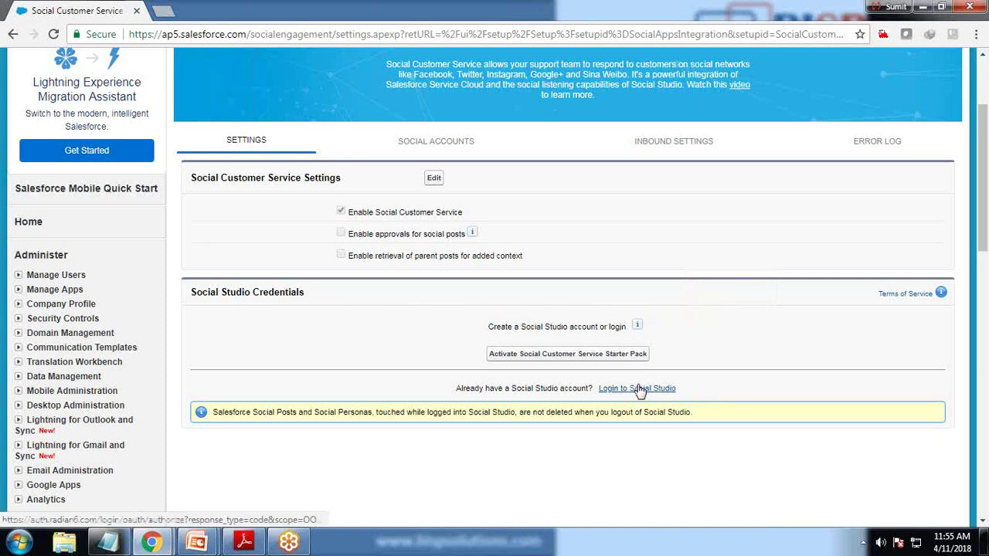
# Activate the Social Customer Service Starter Pack after accepting the Social Studio terms of service
pyautogui.click(549, 357)
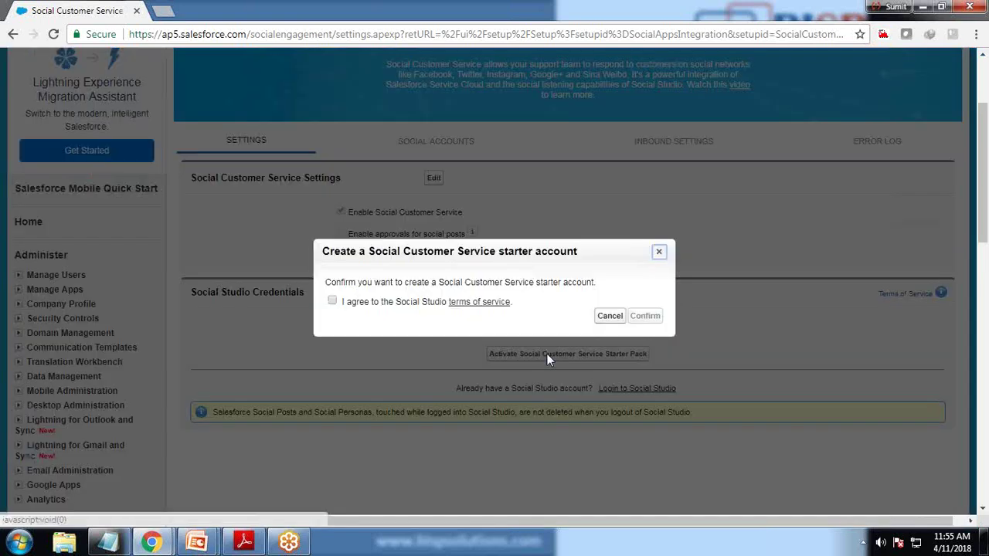
pyautogui.click(332, 300)
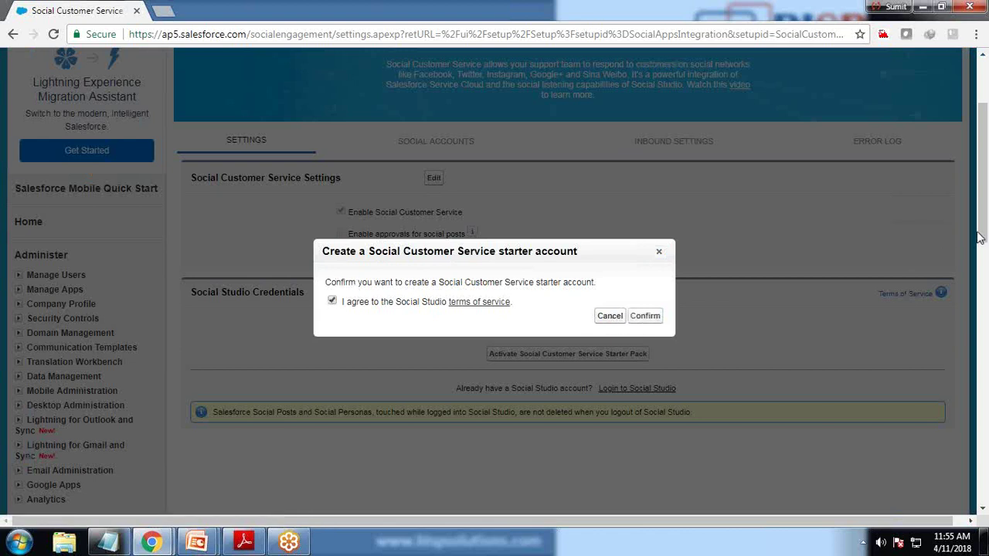
pyautogui.click(649, 316)
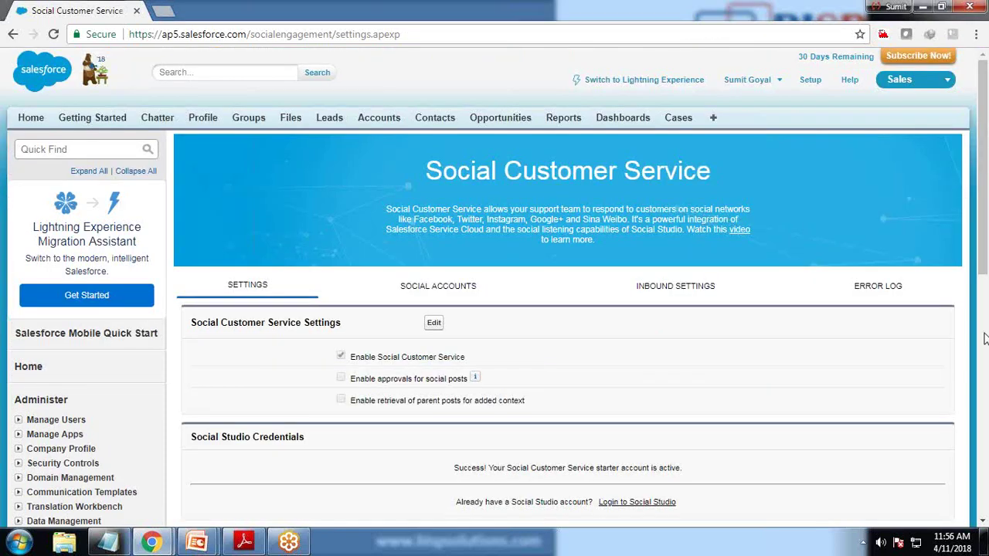
# On the empty Social Accounts tab, add a Twitter account to reach Twitter's authorization page
pyautogui.moveTo(984, 278); pyautogui.dragTo(984, 255)
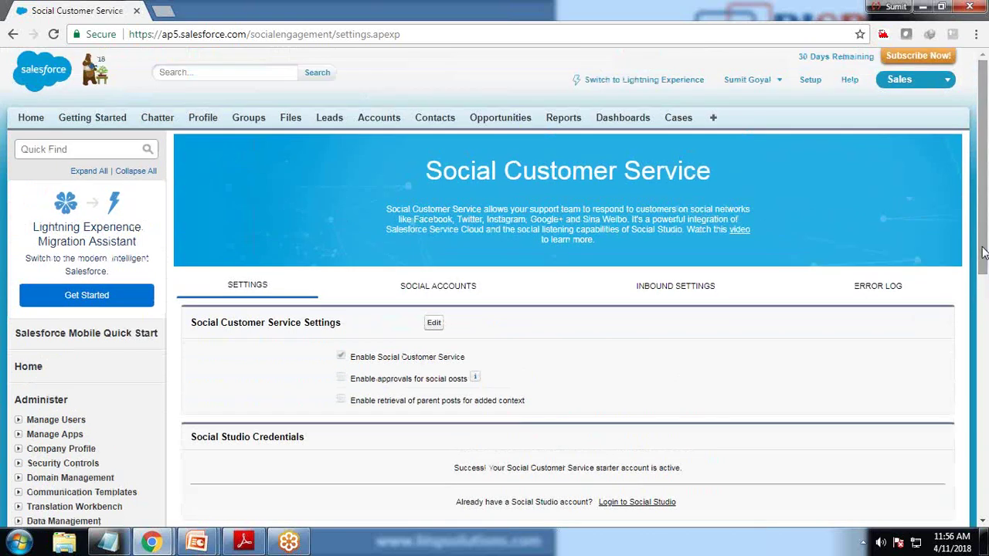
pyautogui.click(438, 294)
pyautogui.click(911, 323)
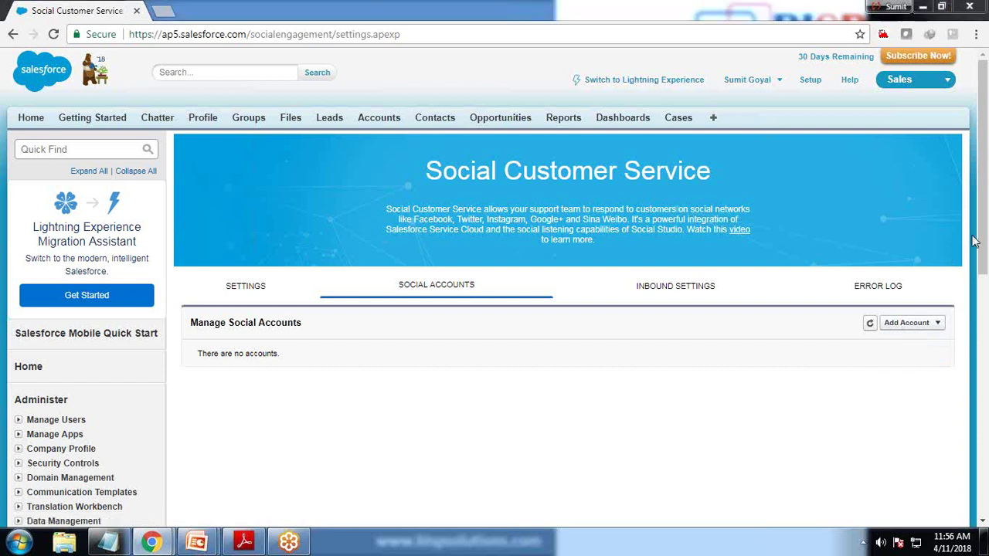
pyautogui.press('F5')
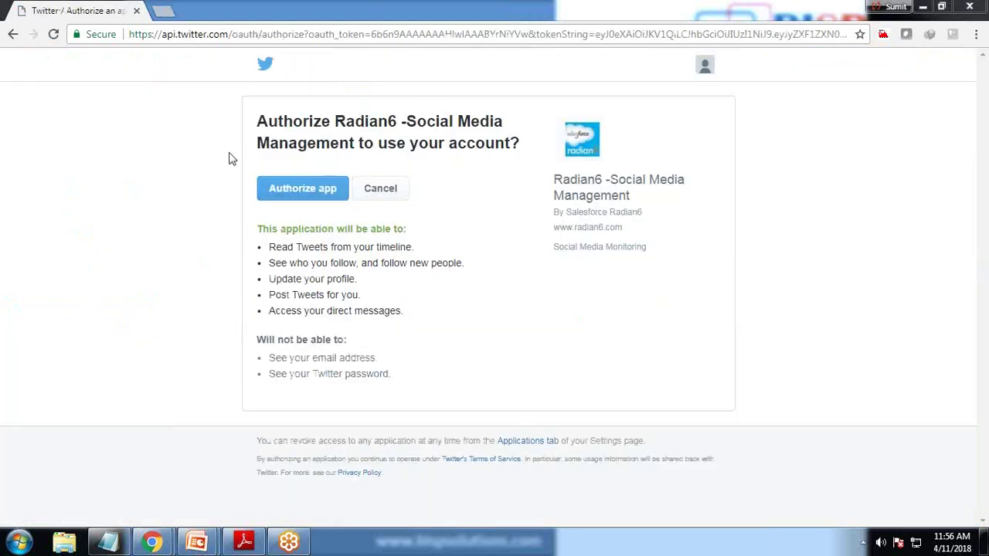
# Authorize Radian6 -Social Media Management on Twitter so the account links to Salesforce
pyautogui.click(303, 192)
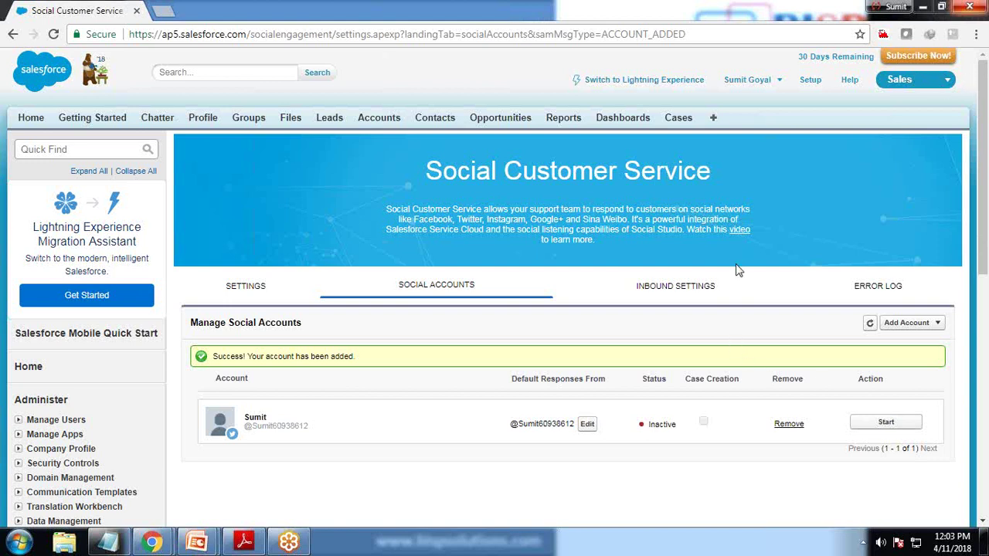
# Start the linked Twitter account so it is Active with Case Creation on, then highlight its response handle
pyautogui.click(886, 427)
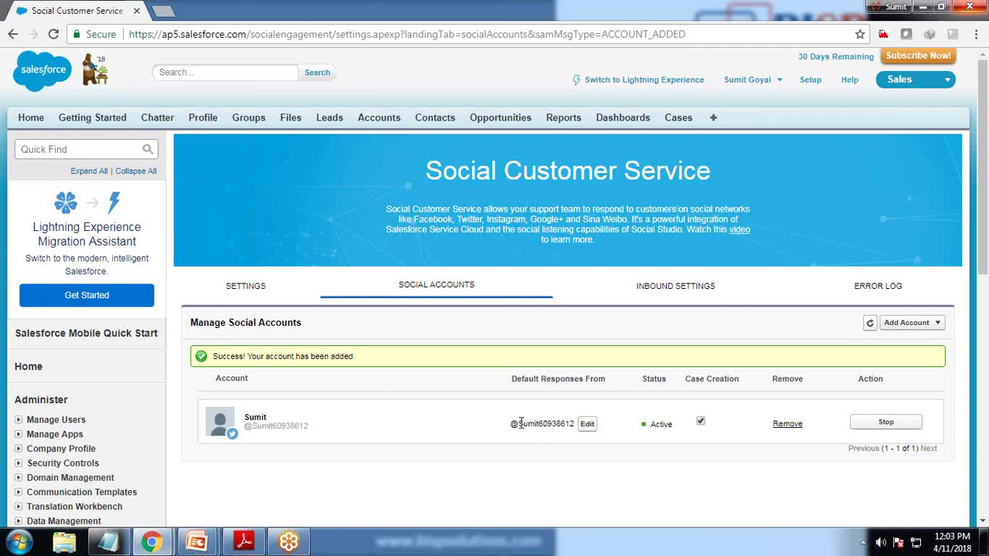
pyautogui.moveTo(517, 423); pyautogui.dragTo(575, 428)
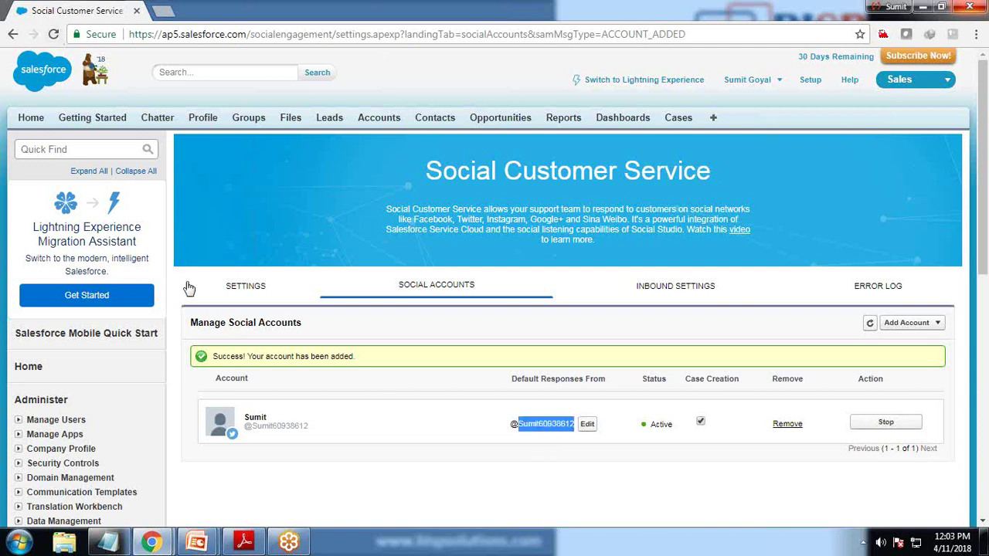
# Check Inbound Settings: Default Apex class, with closed cases reopened within 5 days
pyautogui.click(664, 291)
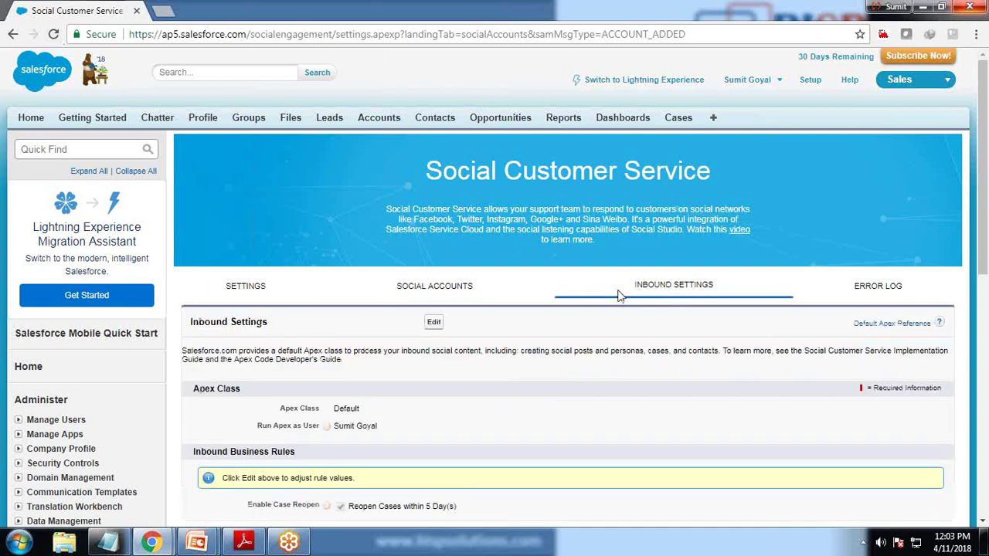
pyautogui.scroll(-3, 424, 434)
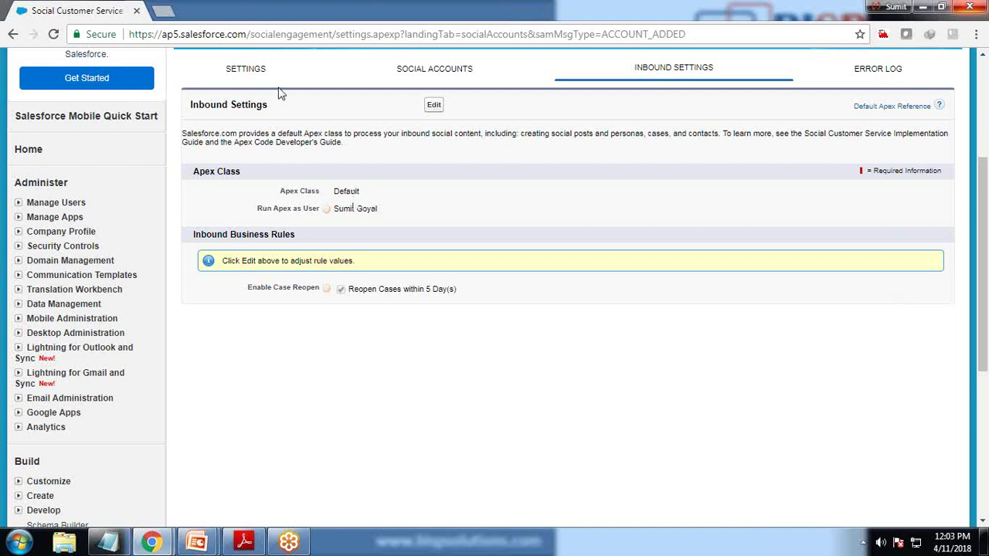
pyautogui.click(254, 71)
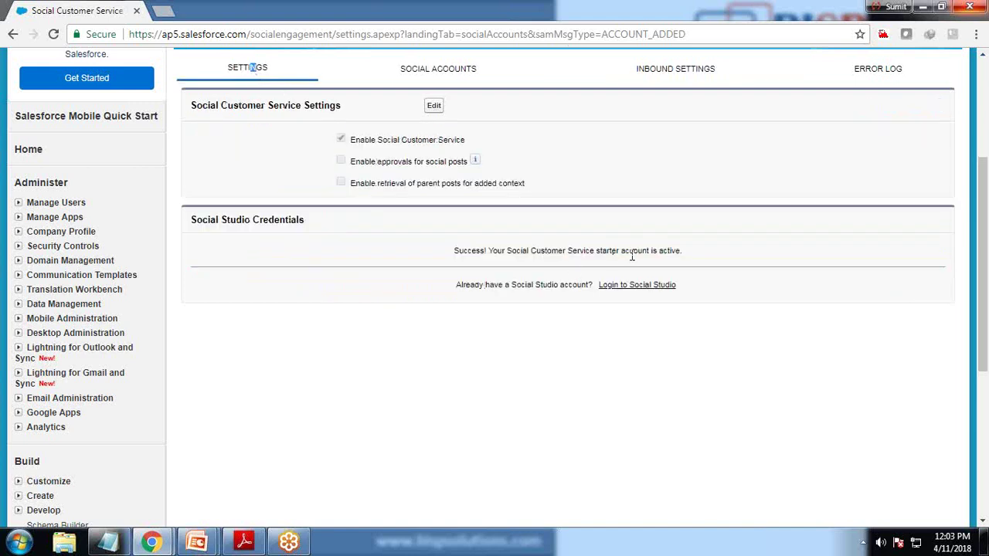
pyautogui.click(669, 76)
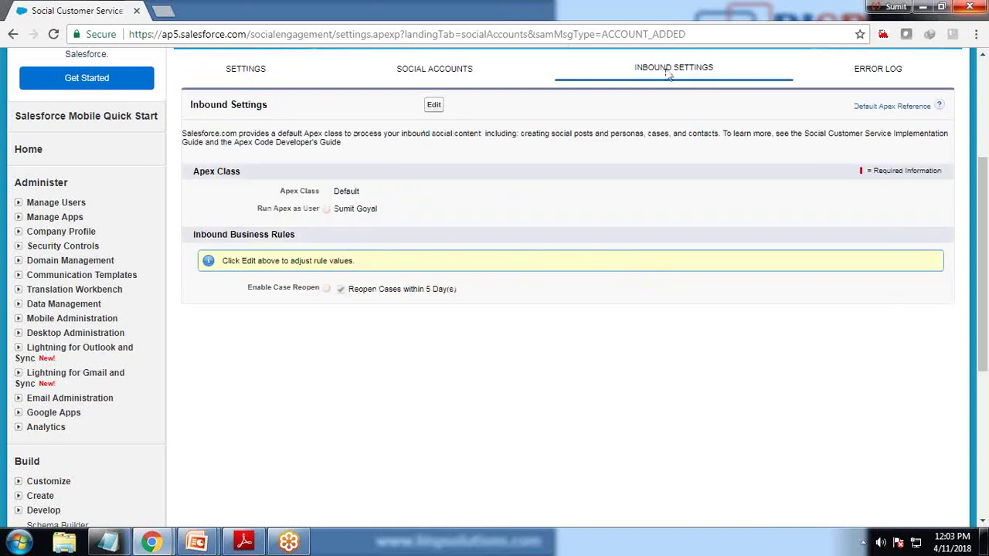
pyautogui.doubleClick(347, 198)
pyautogui.moveTo(333, 193); pyautogui.dragTo(358, 190)
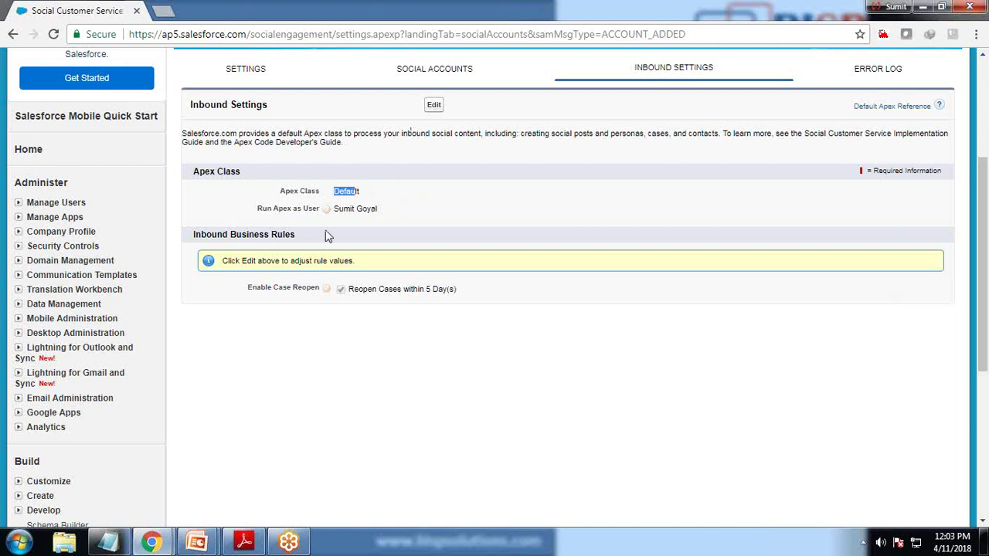
pyautogui.scroll(-1, 303, 291)
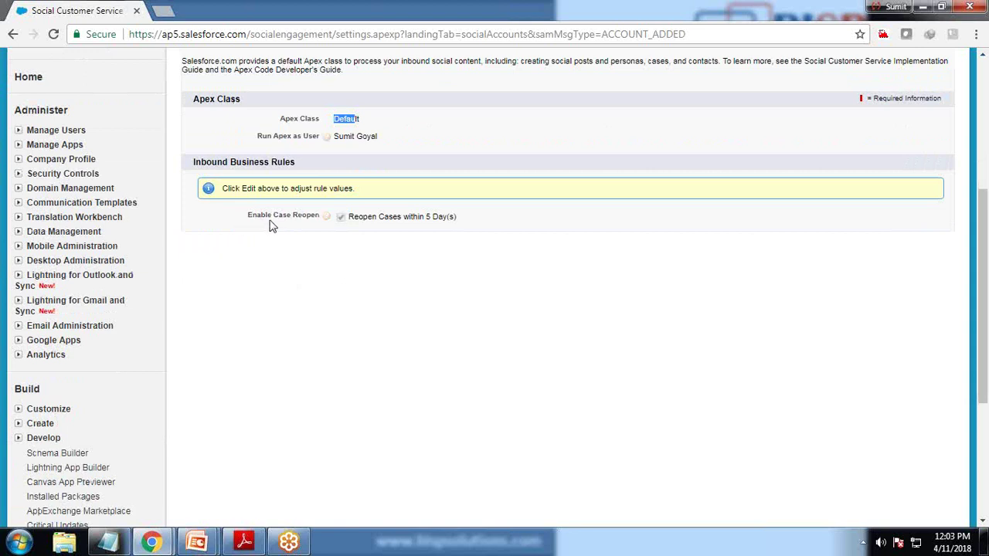
pyautogui.moveTo(327, 220)
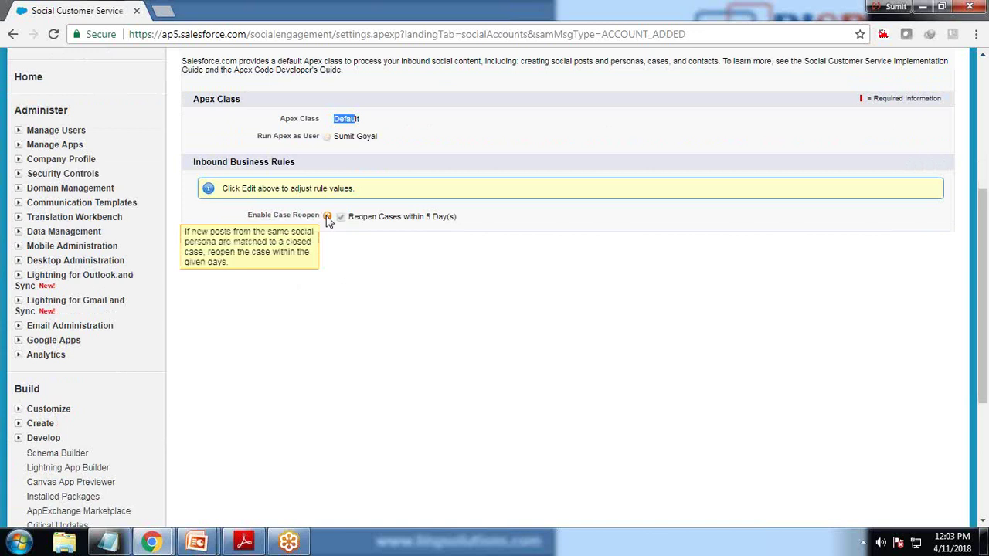
pyautogui.click(527, 344)
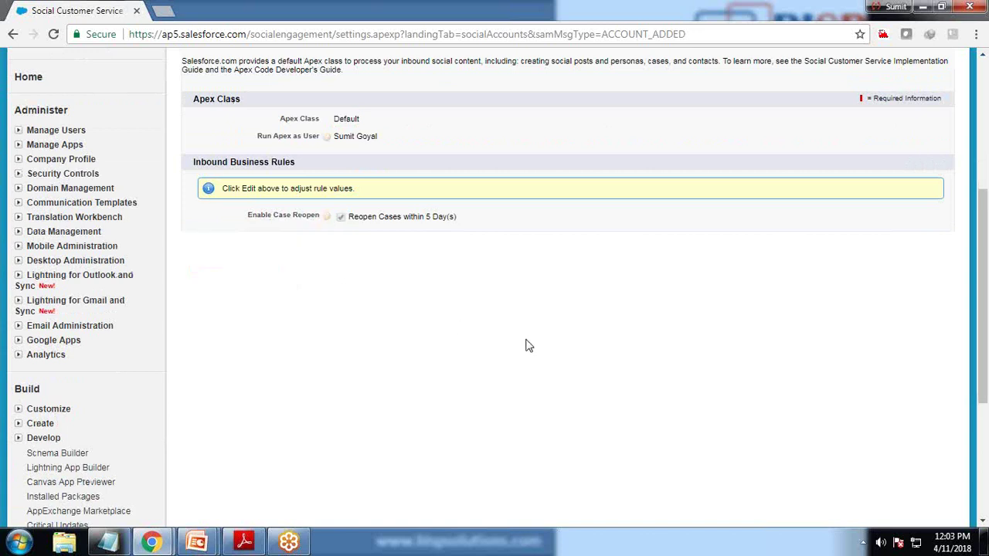
pyautogui.scroll(3, 528, 345)
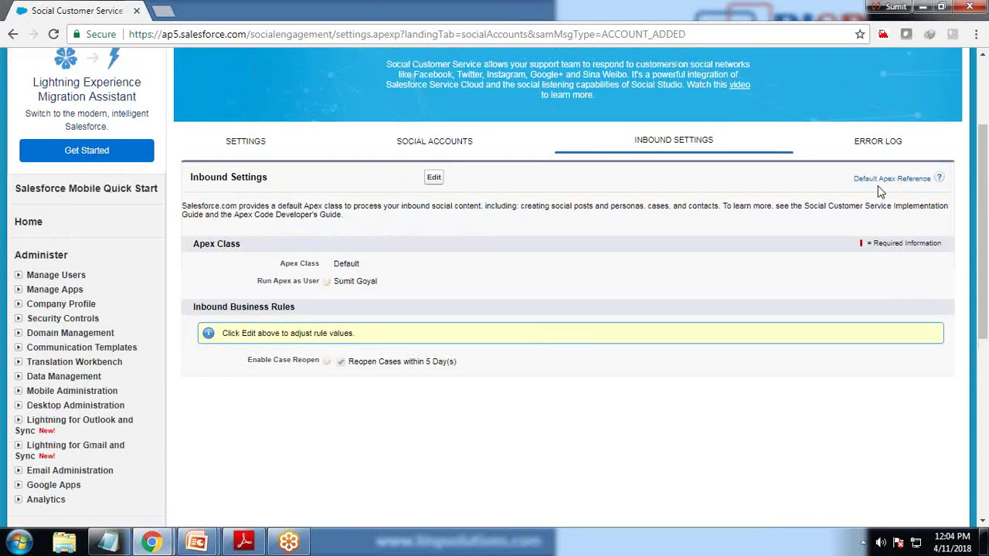
# Glance at the error log, then return to Social Accounts showing the Twitter account Active
pyautogui.click(878, 145)
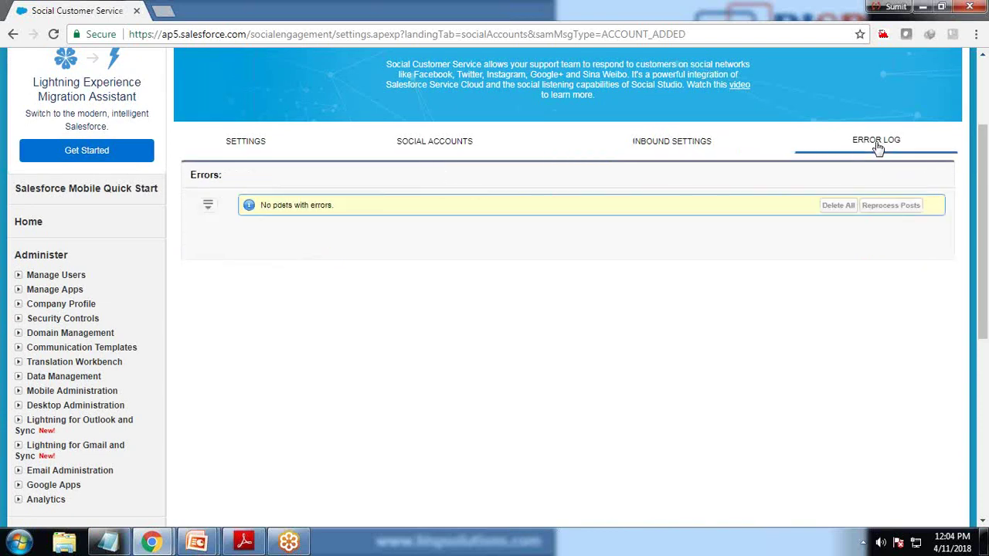
pyautogui.click(659, 150)
pyautogui.click(424, 151)
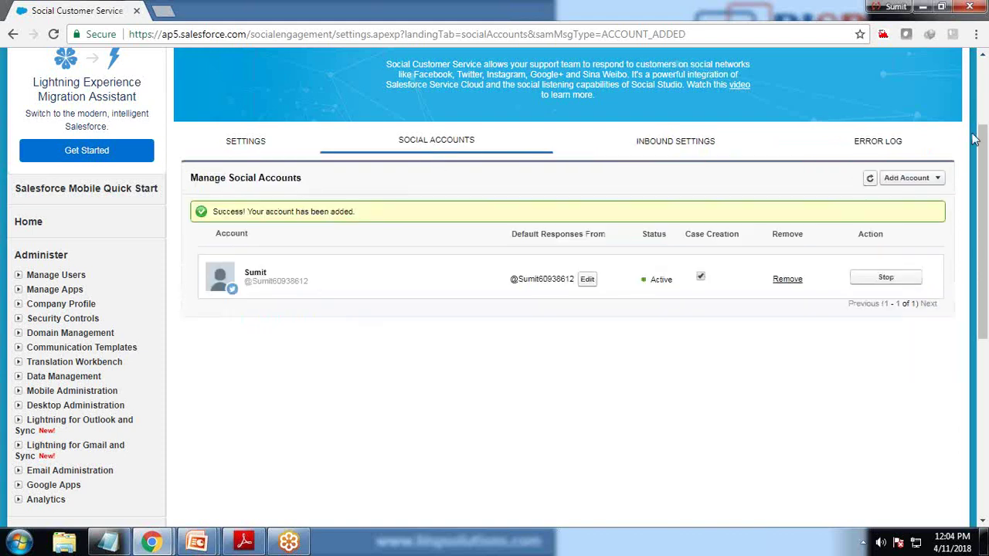
# Open twitter.com in a new tab and refresh the feed to see the test mention
pyautogui.click(163, 11)
pyautogui.write('twitter.com')
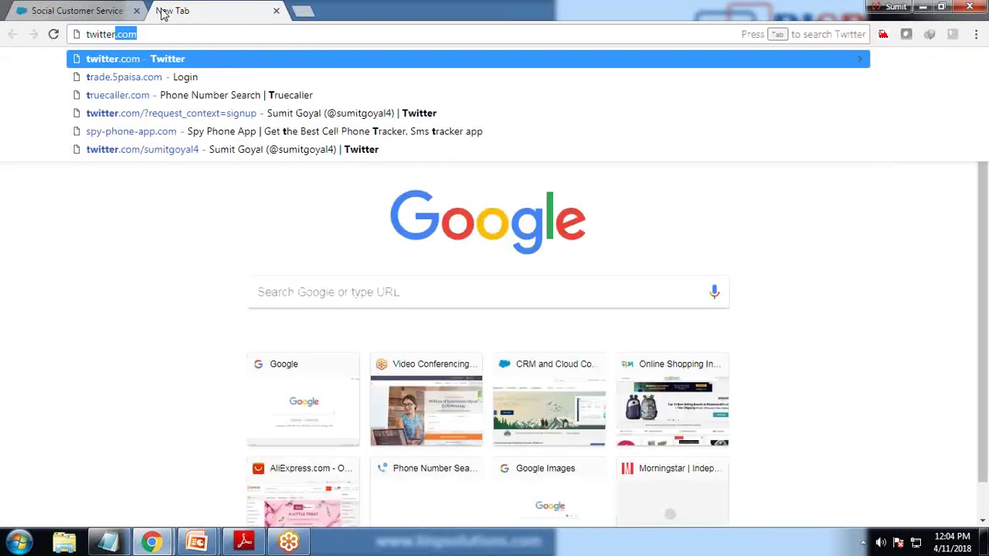
pyautogui.press('Return')
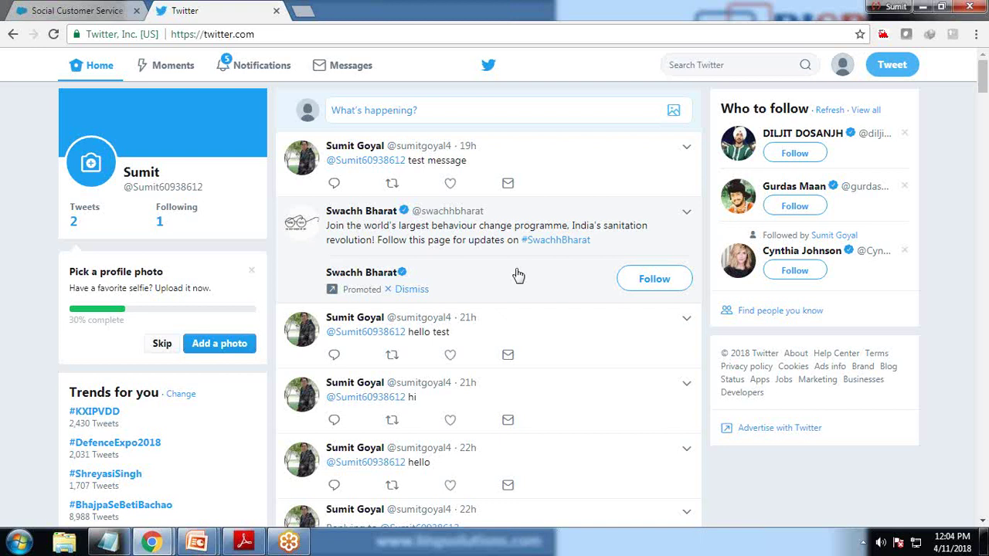
pyautogui.click(518, 276)
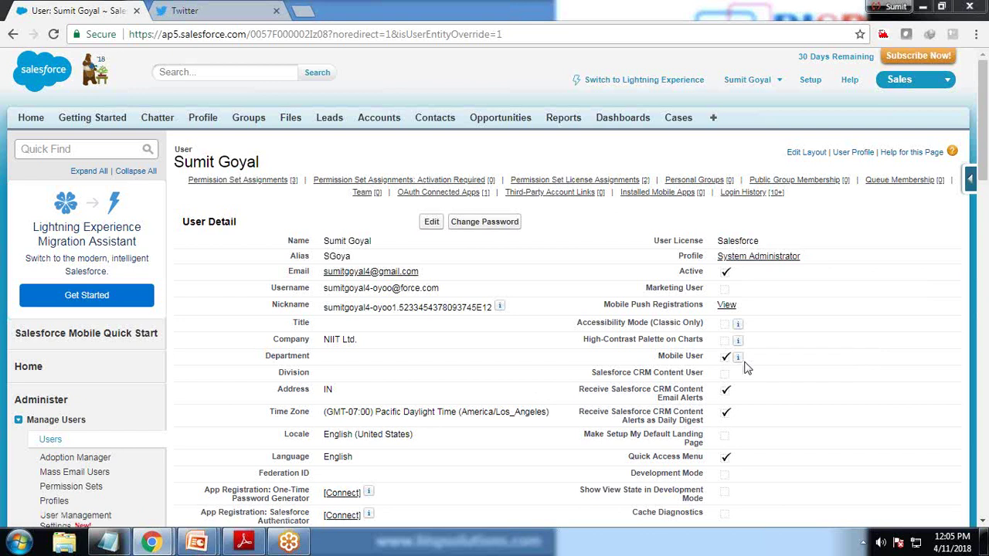
# Save the System Administrator profile with Salesforce Social Customer Service (SCS) kept enabled
pyautogui.scroll(-15, 263, 377)
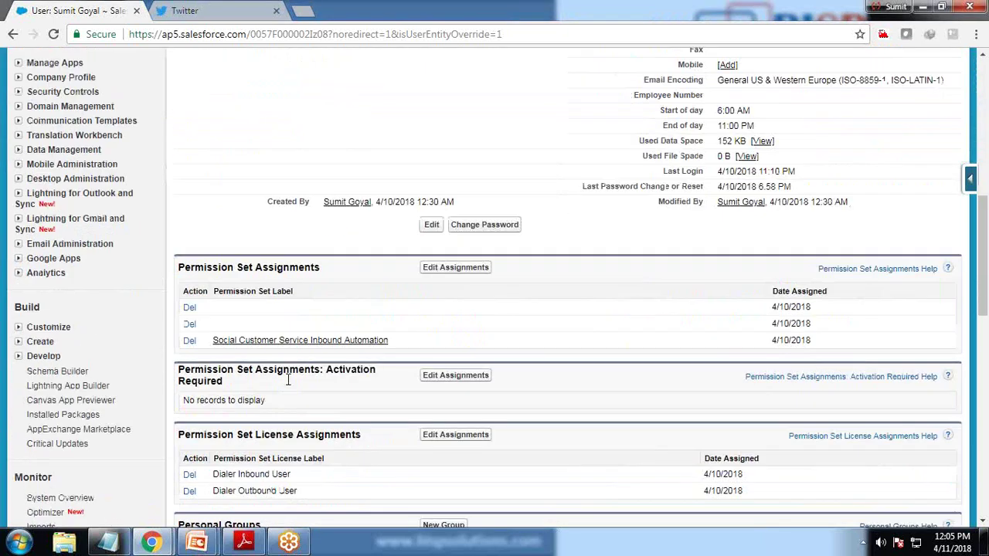
pyautogui.scroll(15, 286, 379)
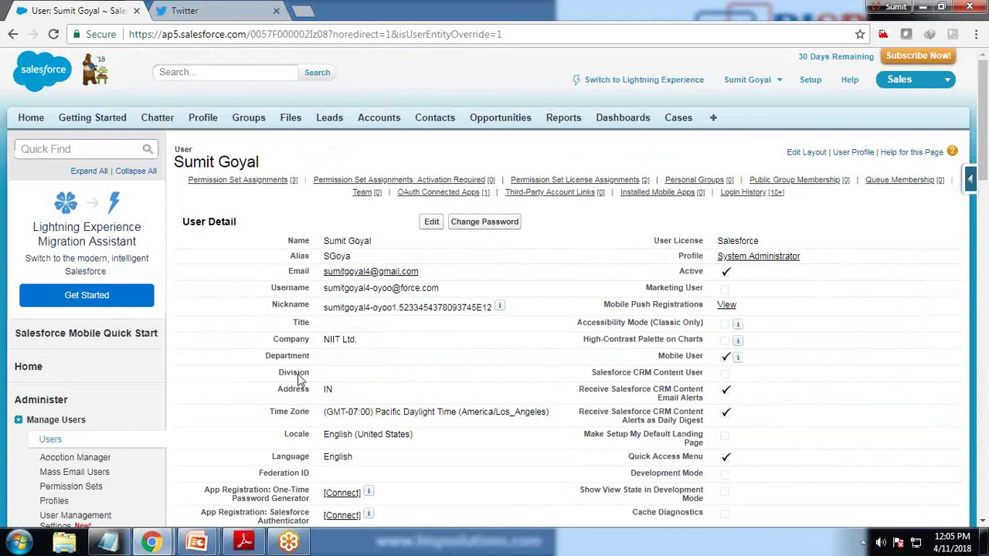
pyautogui.click(752, 257)
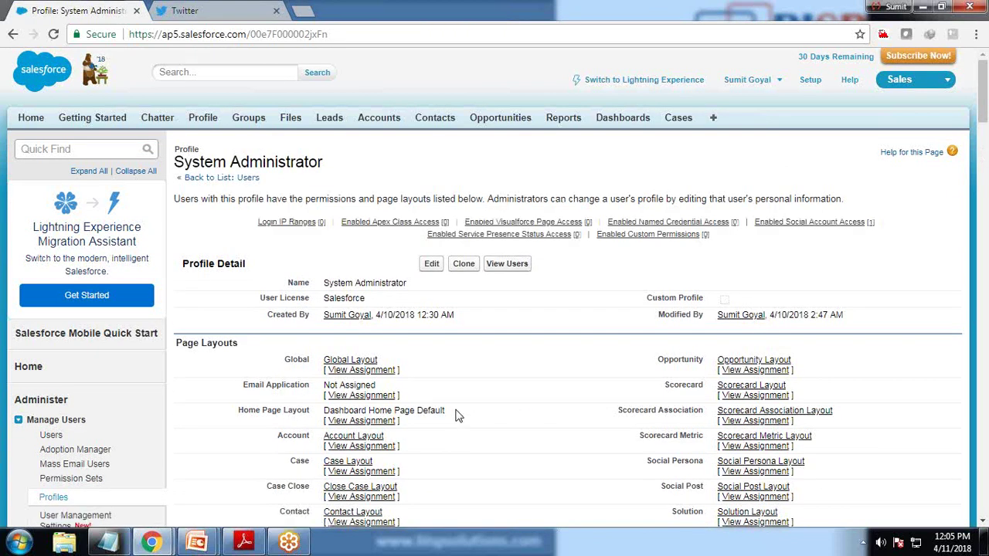
pyautogui.click(431, 263)
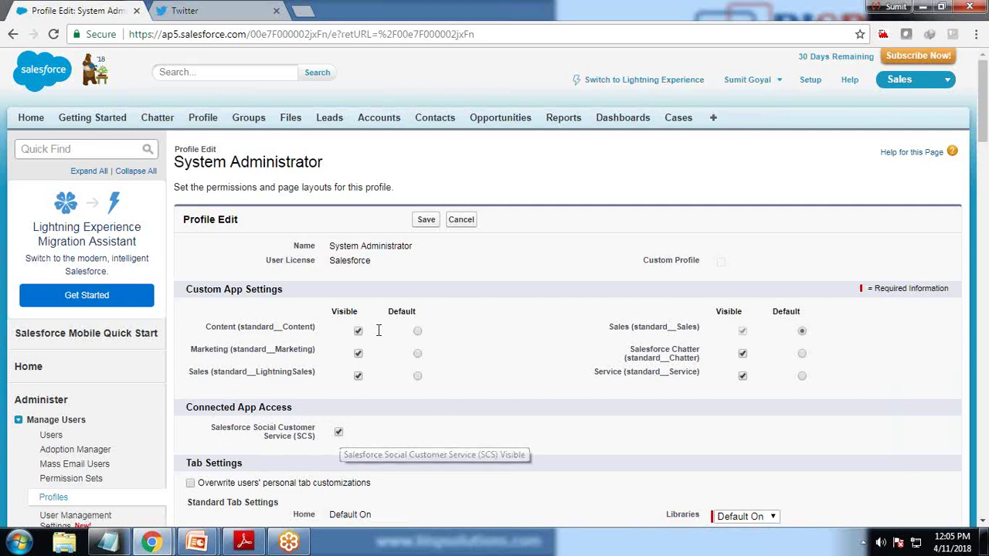
pyautogui.click(432, 222)
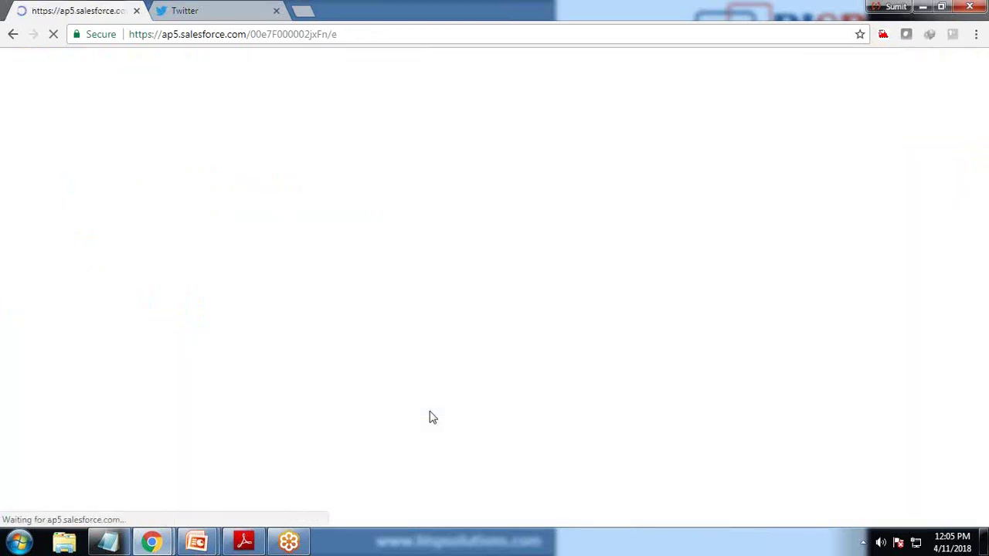
# Find the linked social account listed under the profile's Enabled Social Account Access
pyautogui.scroll(-20, 433, 417)
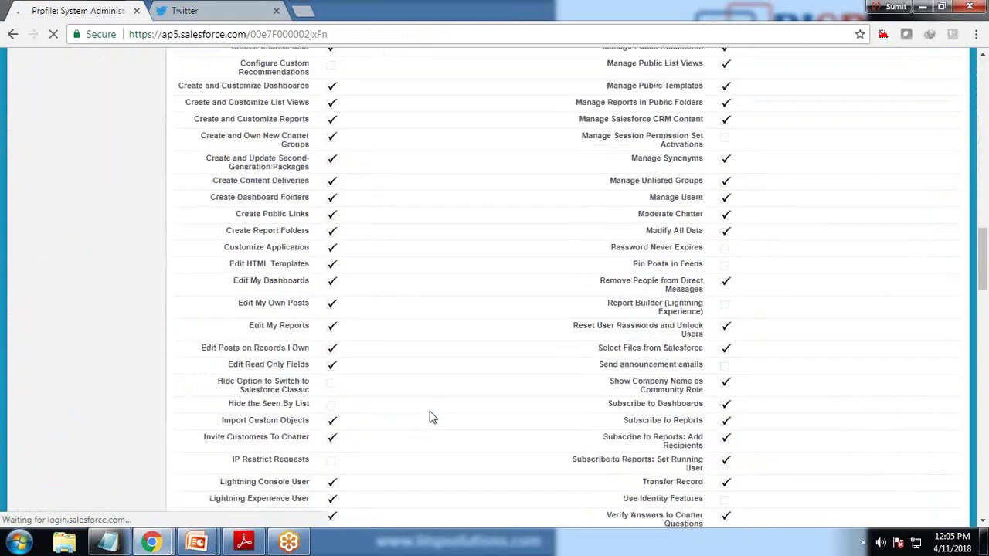
pyautogui.scroll(-20, 432, 417)
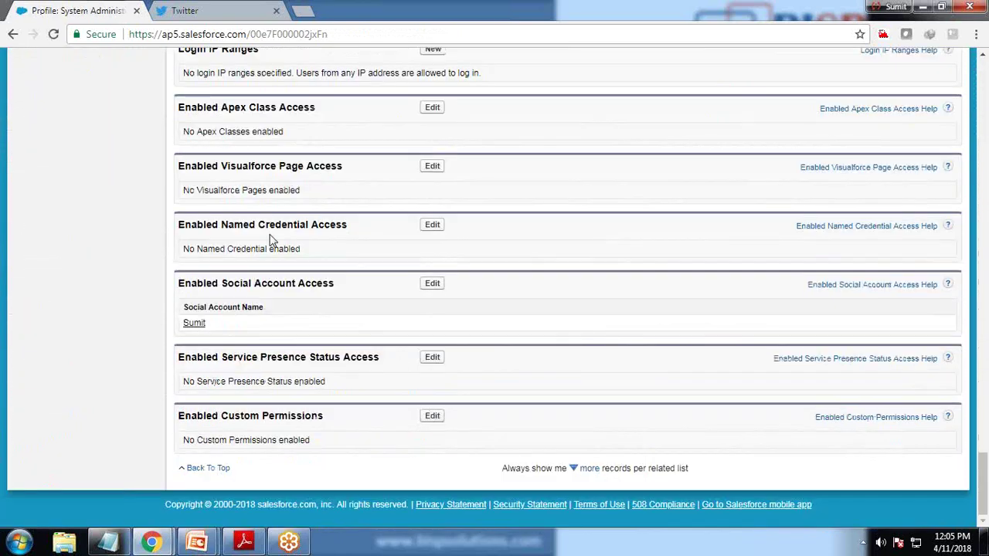
pyautogui.scroll(1, 271, 377)
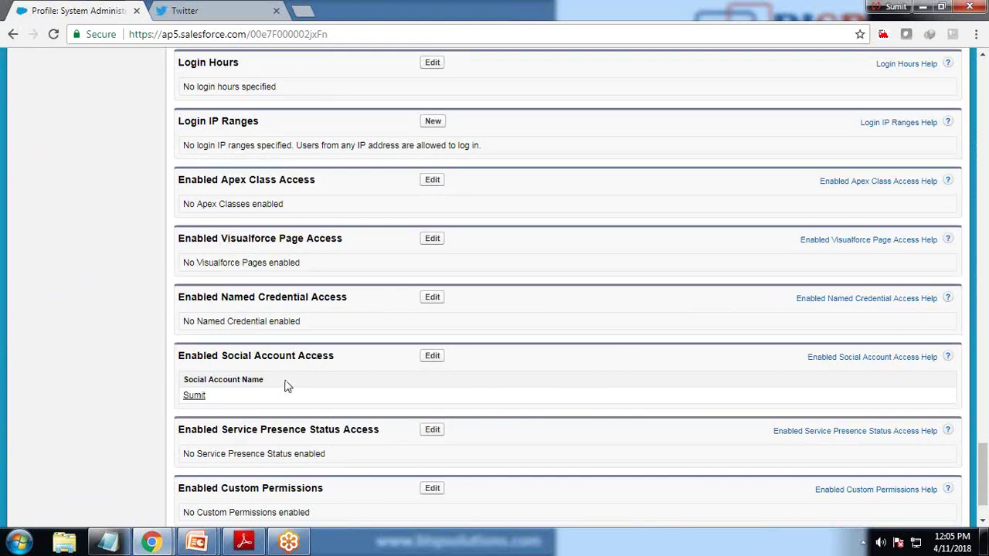
pyautogui.moveTo(185, 379); pyautogui.dragTo(261, 380)
# Keep the linked Twitter account in the profile's Enabled Social Accounts and save the access settings
pyautogui.click(214, 401)
pyautogui.doubleClick(214, 401)
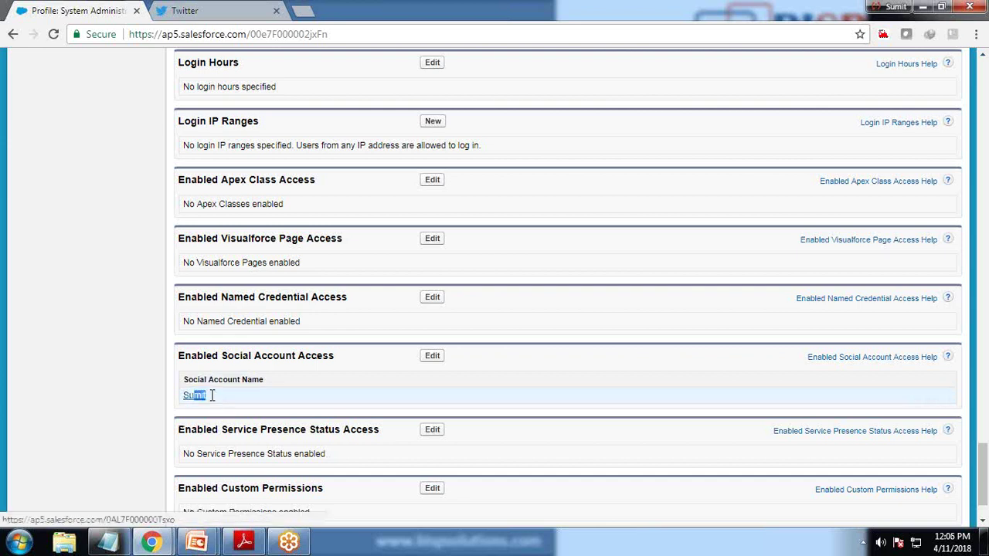
pyautogui.click(432, 358)
pyautogui.click(376, 237)
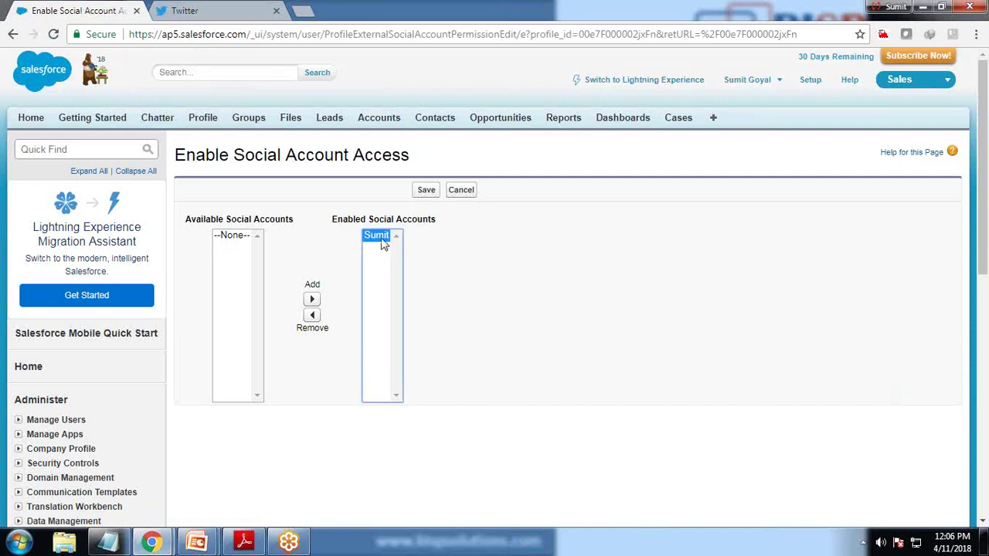
pyautogui.hotkey('ctrl', 'Tab')
pyautogui.hotkey('ctrl', 'Tab')
pyautogui.click(425, 190)
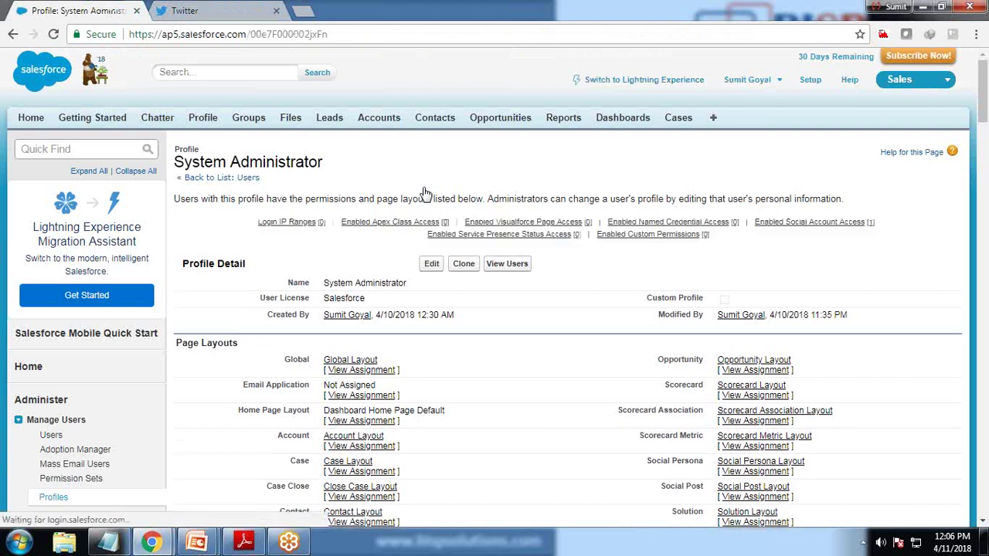
# Review the saved System Administrator profile, with the Social Personas and Social Posts tabs set to Default Off
pyautogui.scroll(-6, 560, 439)
pyautogui.scroll(-15, 560, 441)
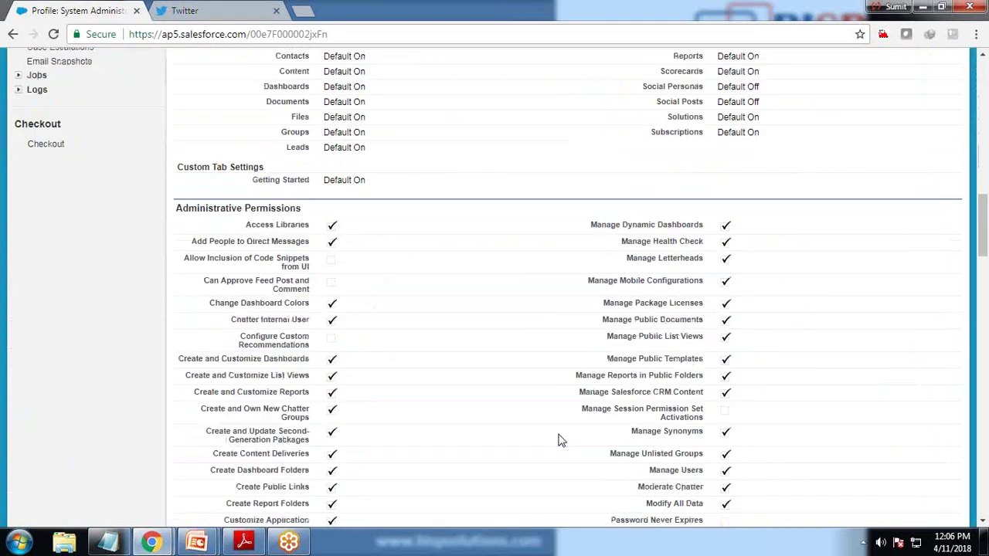
pyautogui.scroll(-12, 561, 440)
pyautogui.scroll(-5, 560, 439)
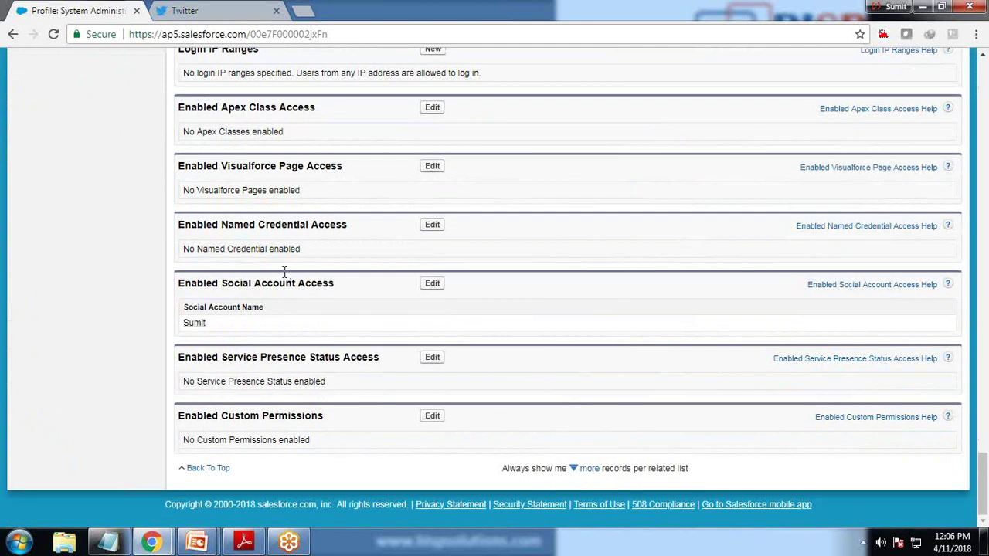
pyautogui.scroll(2, 286, 278)
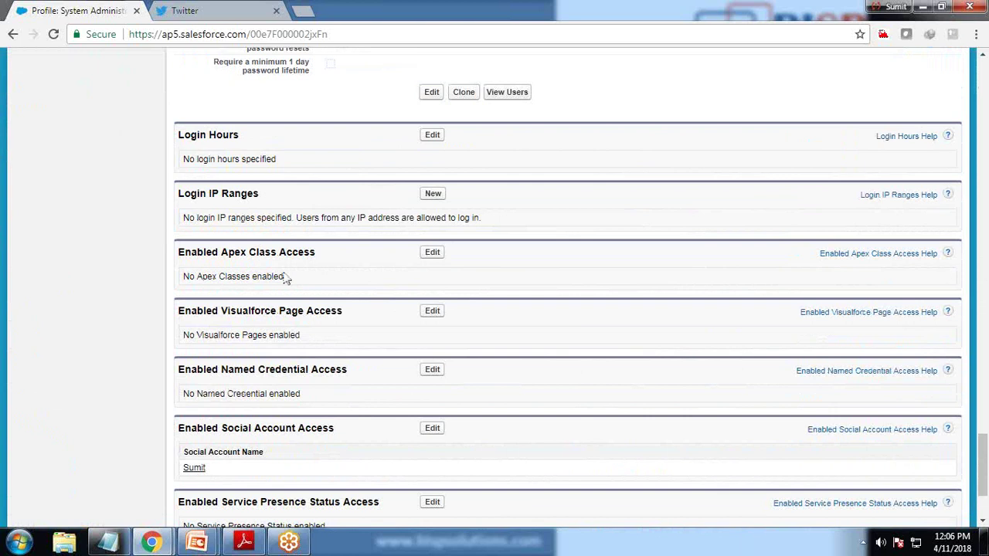
pyautogui.scroll(3, 343, 409)
pyautogui.scroll(3, 344, 409)
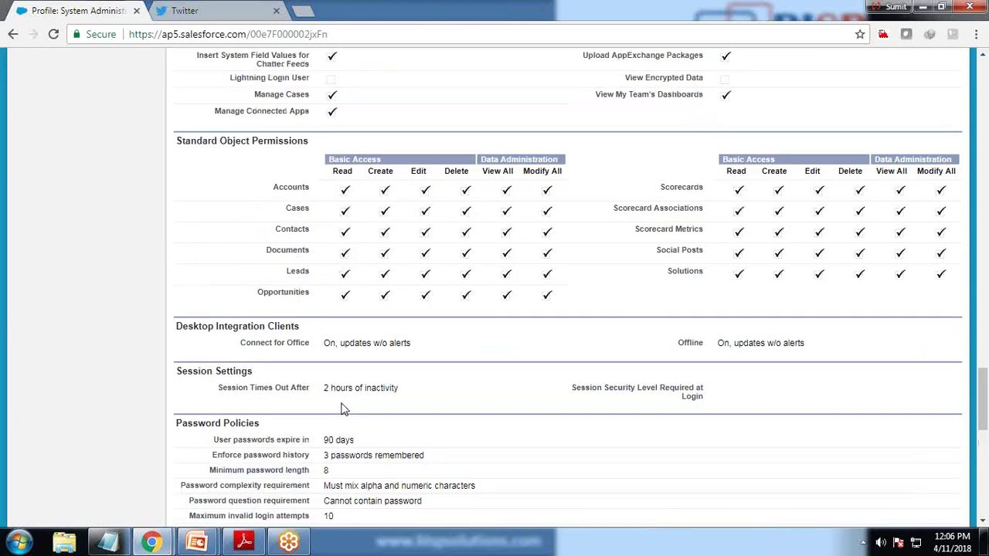
pyautogui.scroll(15, 344, 410)
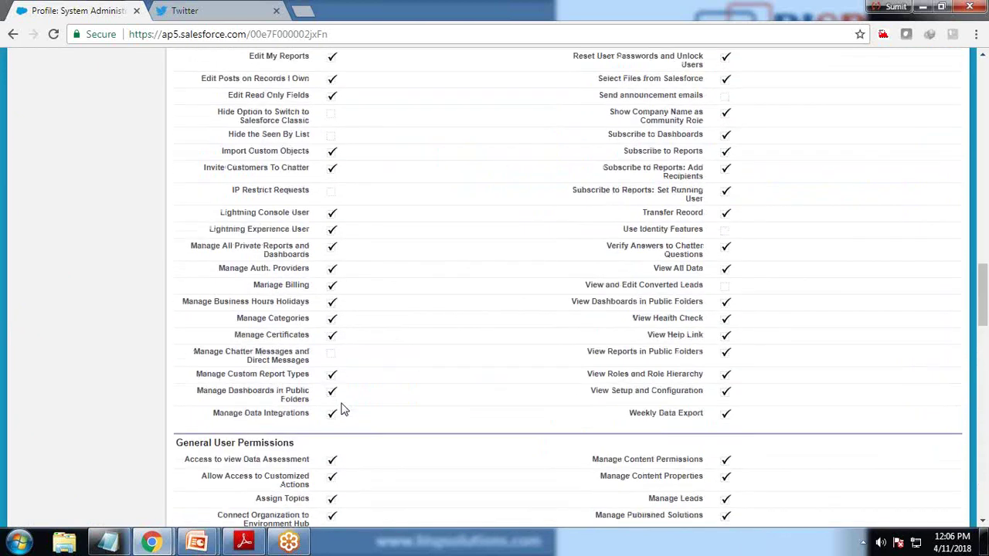
pyautogui.scroll(8, 344, 409)
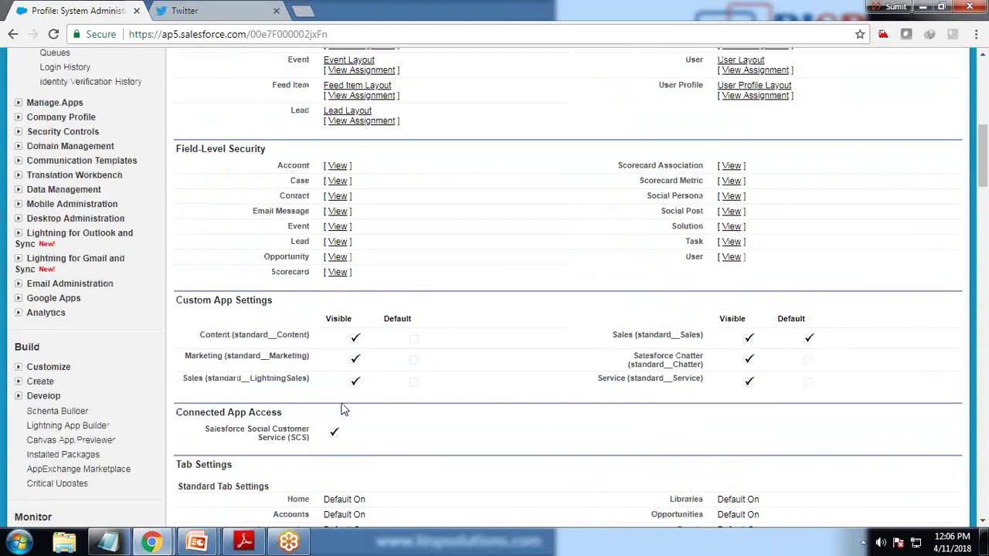
pyautogui.scroll(1, 344, 410)
pyautogui.scroll(-5, 954, 172)
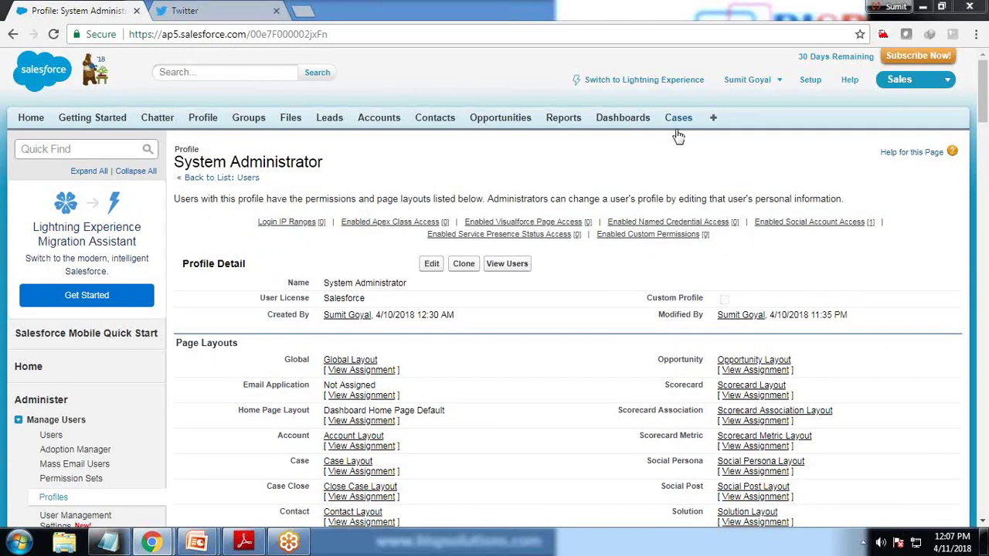
# On the Cases tab, list My Cases, then switch the view to My Open Cases
pyautogui.click(677, 121)
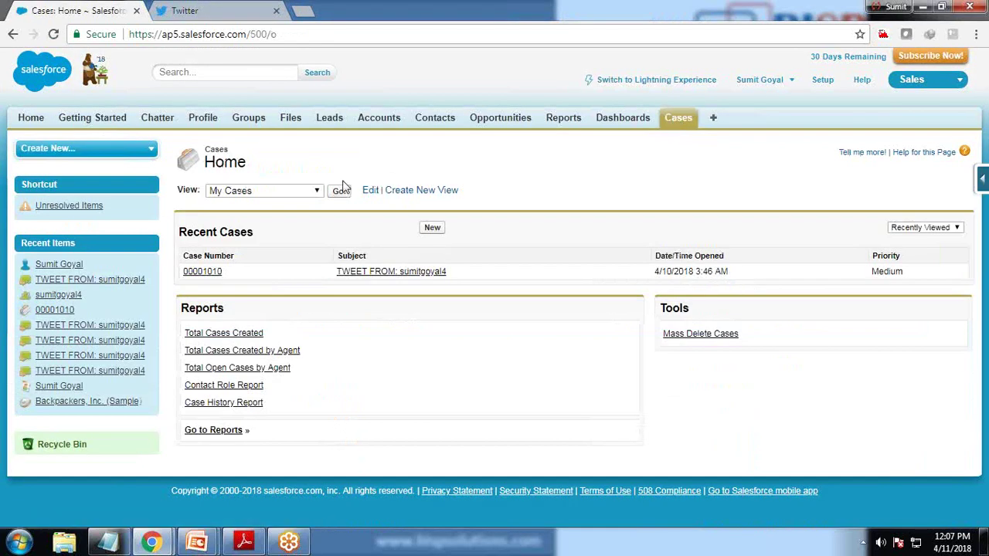
pyautogui.click(340, 192)
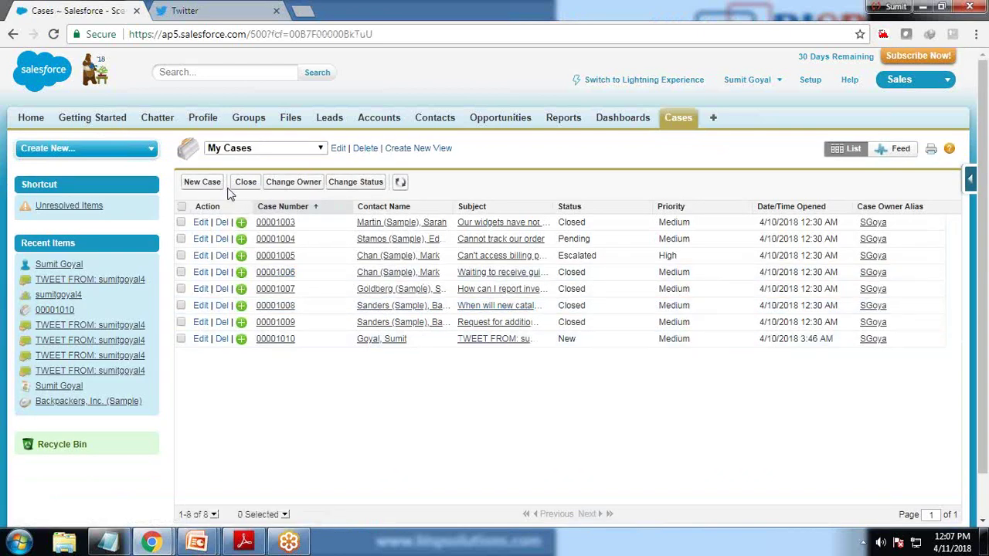
pyautogui.click(235, 148)
pyautogui.click(235, 186)
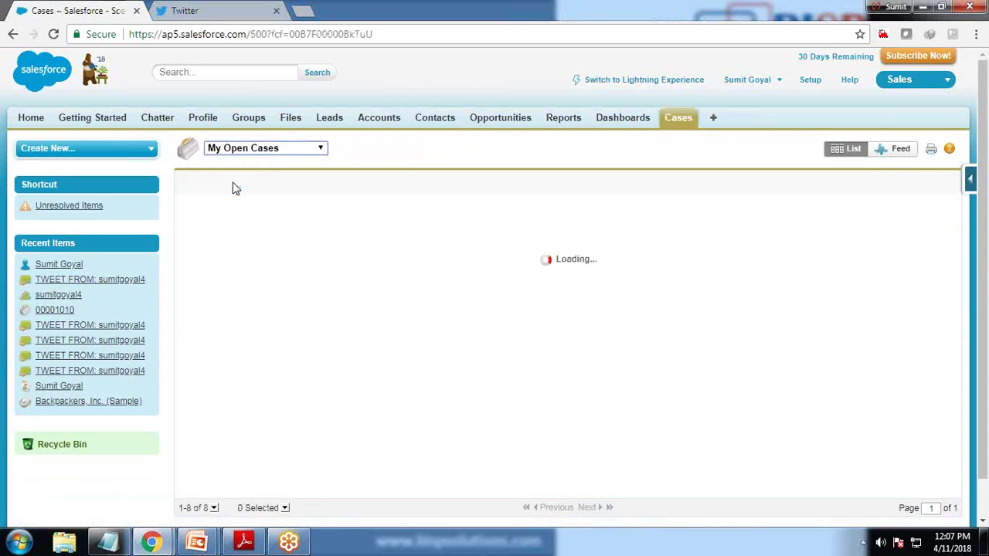